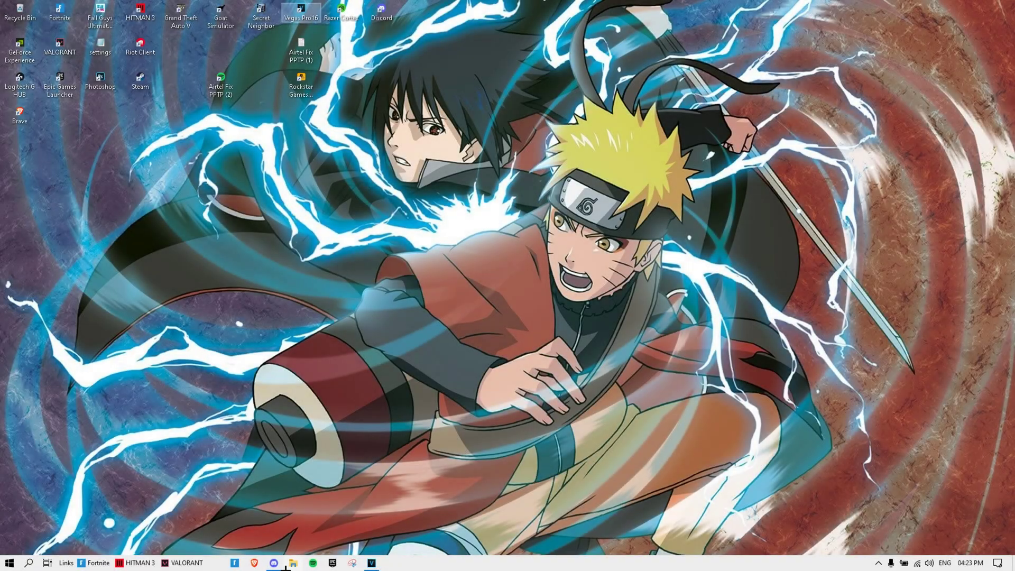
Step: Launch Brave from the taskbar to get a blank new tab
{"action": "left_click", "coordinate": [255, 562]}
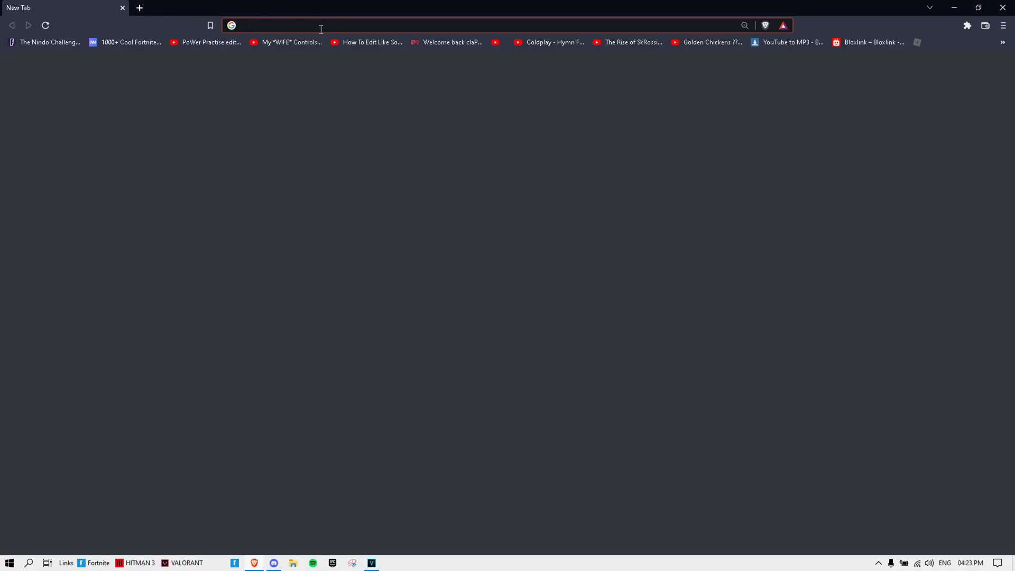
Step: Go to the vpnjantit.com website from the address bar
{"action": "left_click", "coordinate": [285, 25]}
{"action": "type", "text": "vpnjantit.com"}
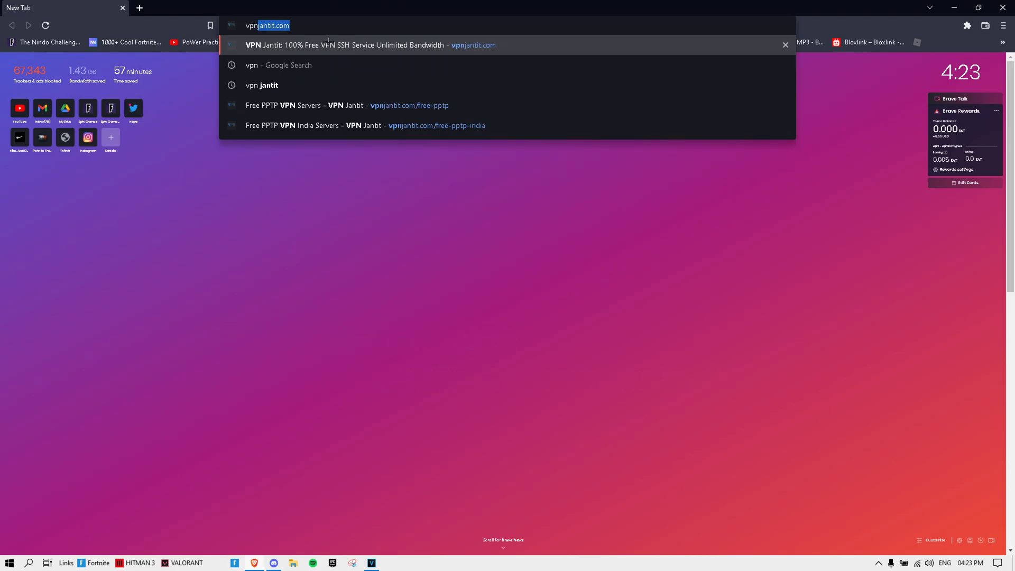
{"action": "left_click", "coordinate": [328, 45]}
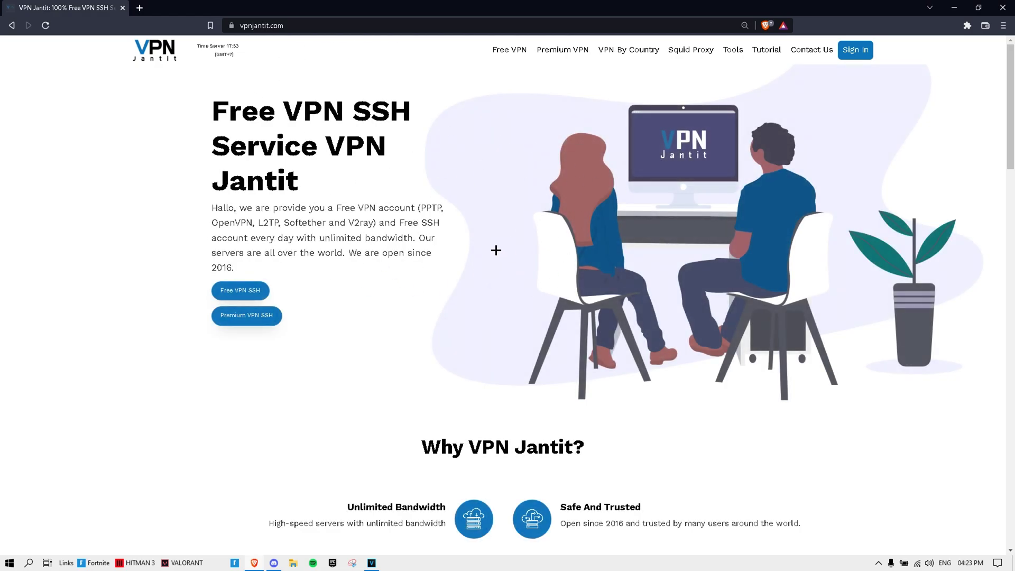
{"action": "scroll", "coordinate": [494, 238], "scroll_direction": "down", "scroll_amount": 9}
{"action": "scroll", "coordinate": [491, 211], "scroll_direction": "up", "scroll_amount": 9}
Step: Open Free VPN > Free PPTP and scroll to the Asia server list
{"action": "left_click", "coordinate": [507, 53]}
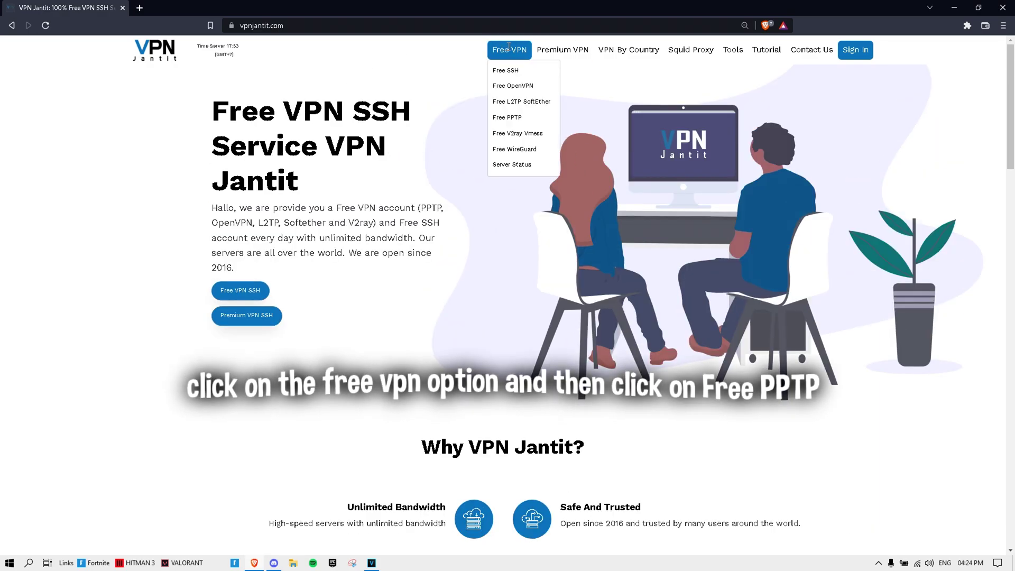
{"action": "left_click", "coordinate": [521, 121]}
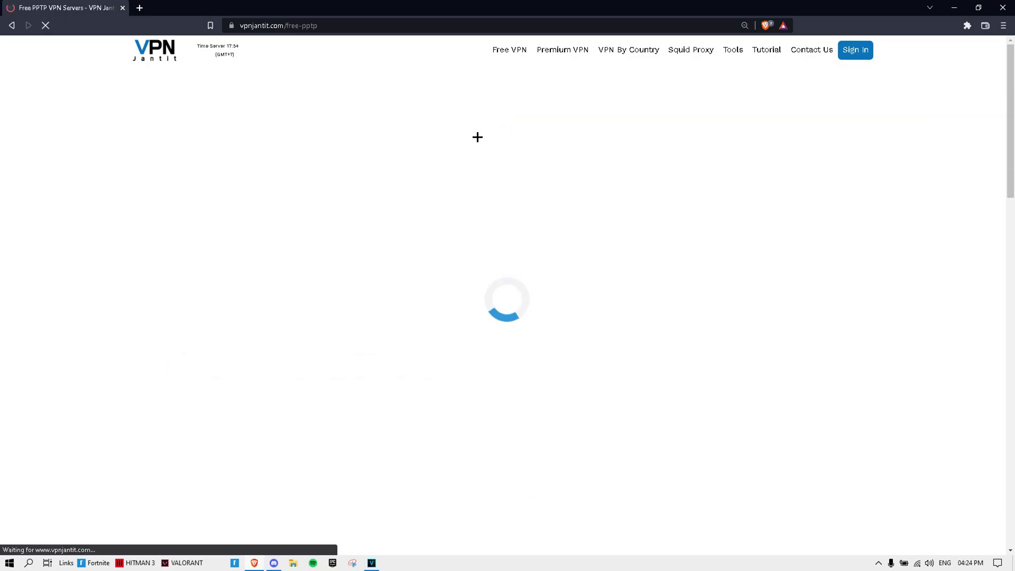
{"action": "scroll", "coordinate": [444, 121], "scroll_direction": "down", "scroll_amount": 5}
{"action": "scroll", "coordinate": [403, 141], "scroll_direction": "up", "scroll_amount": 3}
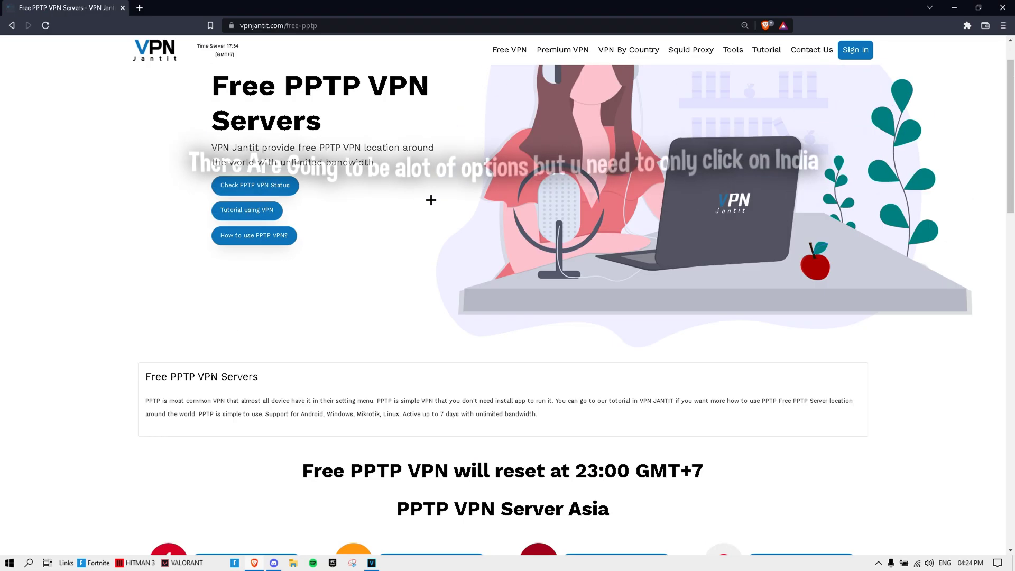
{"action": "scroll", "coordinate": [428, 201], "scroll_direction": "down", "scroll_amount": 5}
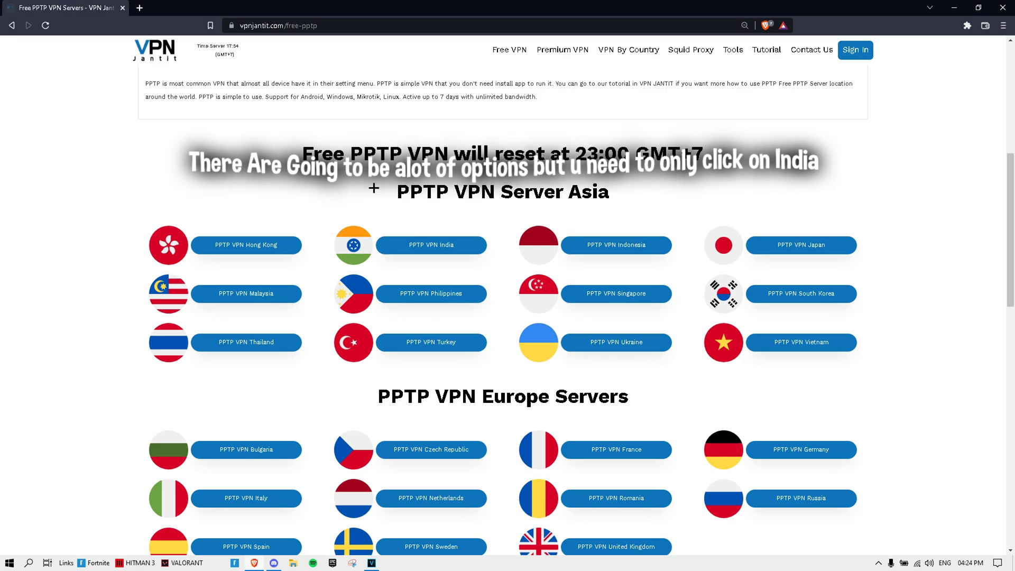
Step: Open PPTP VPN India and review its six servers, India 3–6 available
{"action": "left_click", "coordinate": [423, 252]}
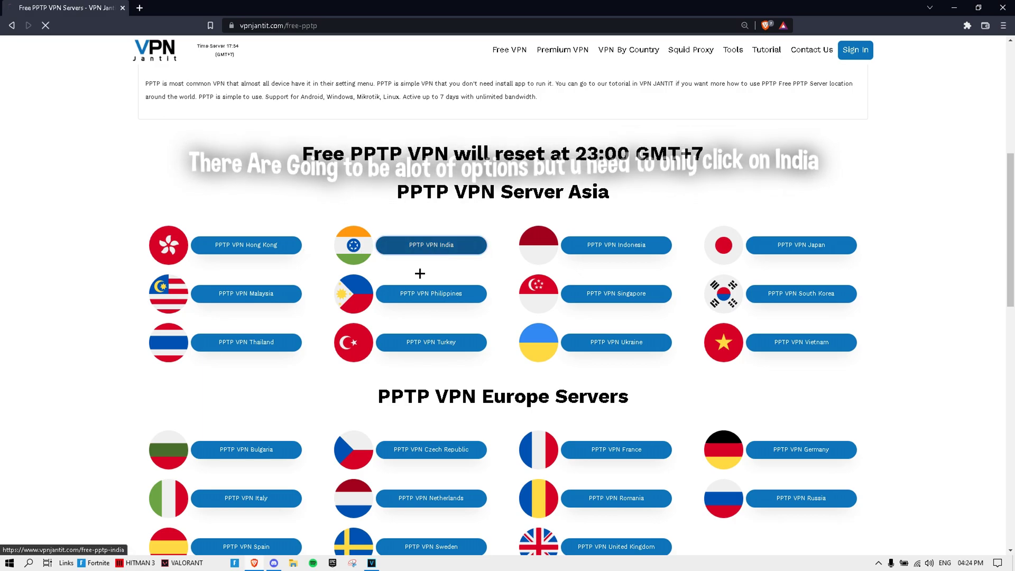
{"action": "scroll", "coordinate": [251, 301], "scroll_direction": "down", "scroll_amount": 8}
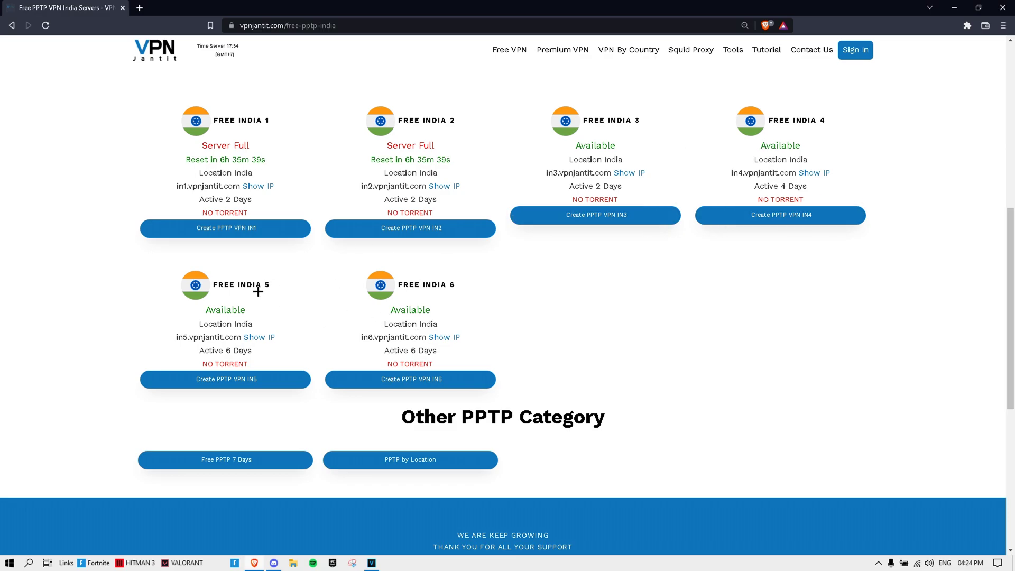
{"action": "scroll", "coordinate": [455, 320], "scroll_direction": "up", "scroll_amount": 2}
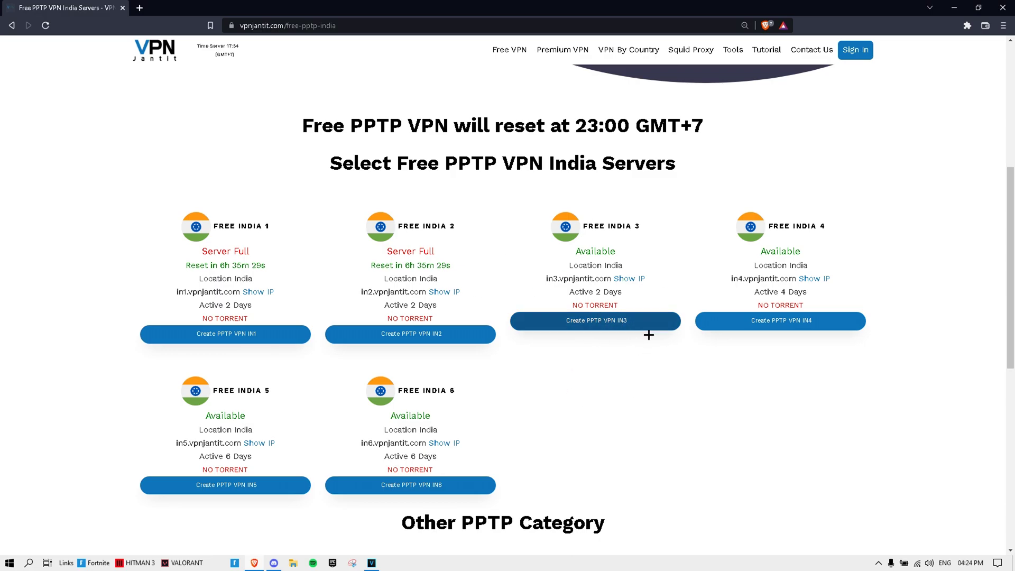
Step: Start a Free India 3 PPTP account and enter a new username and password
{"action": "left_click", "coordinate": [623, 324]}
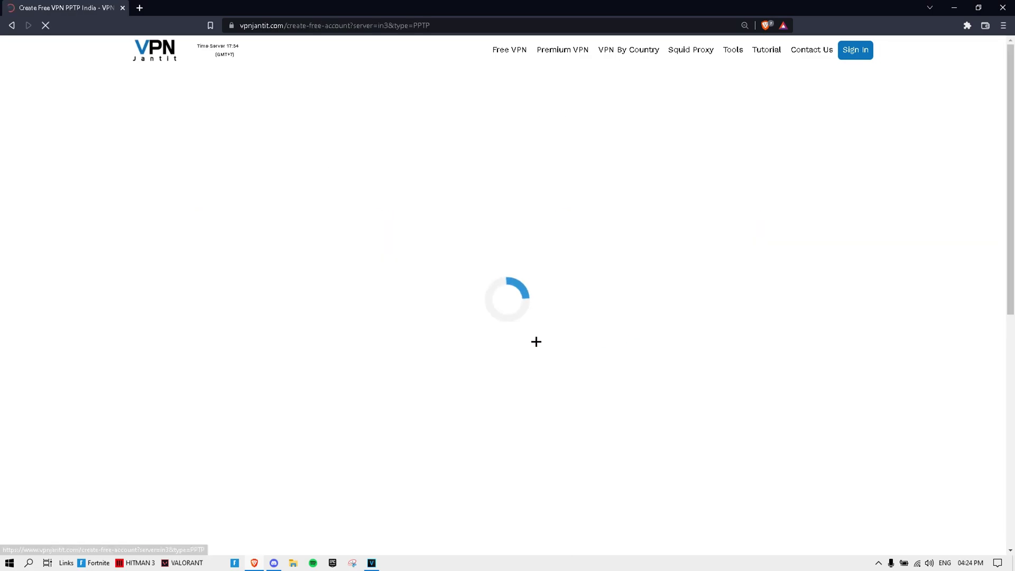
{"action": "left_click", "coordinate": [265, 252]}
{"action": "type", "text": "gggg"}
{"action": "left_click", "coordinate": [225, 289]}
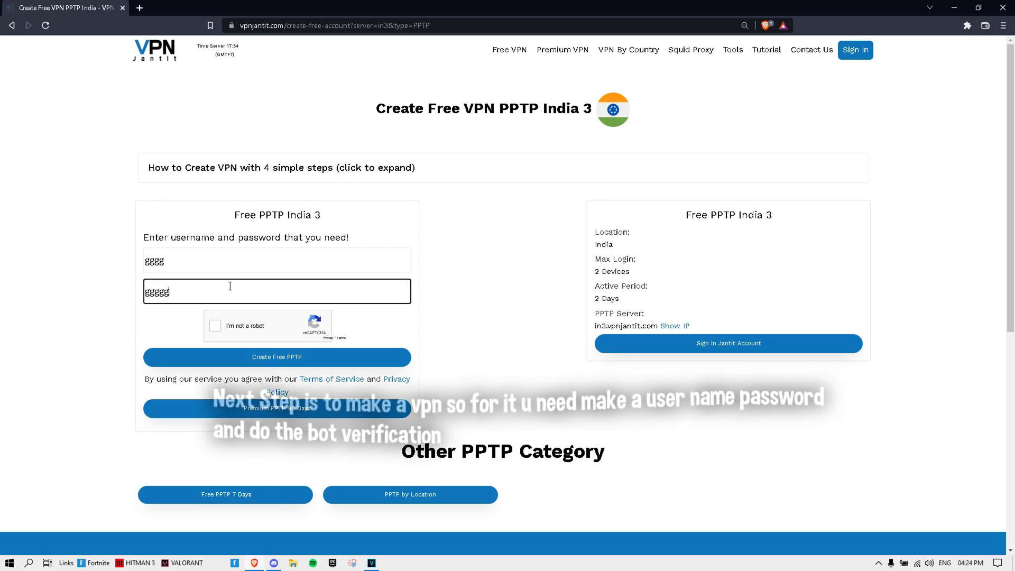
Step: Pass the bus-image robot check, create the account, and note its 2-day period
{"action": "left_click", "coordinate": [216, 325]}
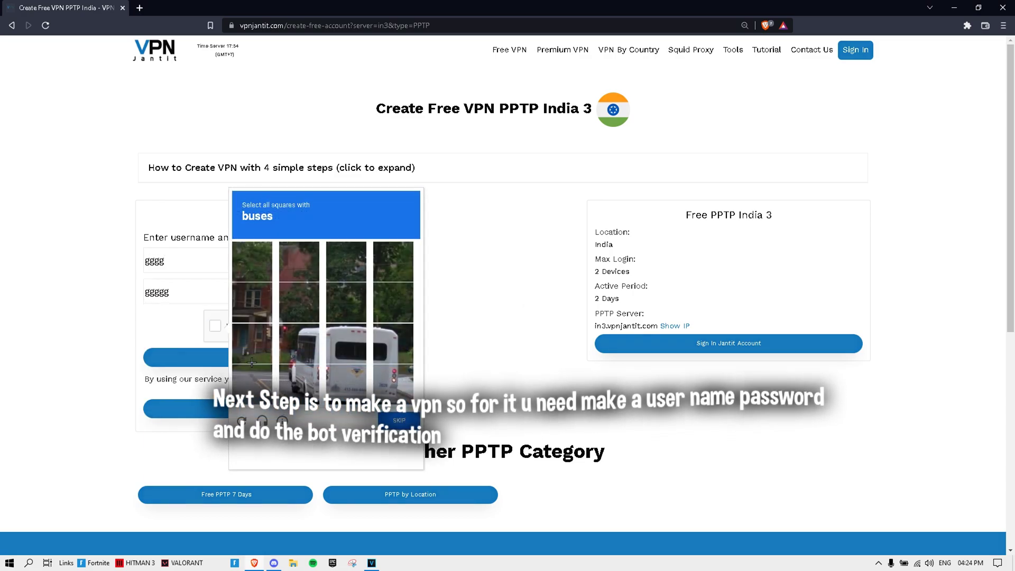
{"action": "left_click", "coordinate": [299, 343]}
{"action": "left_click", "coordinate": [345, 341]}
{"action": "left_click", "coordinate": [388, 352]}
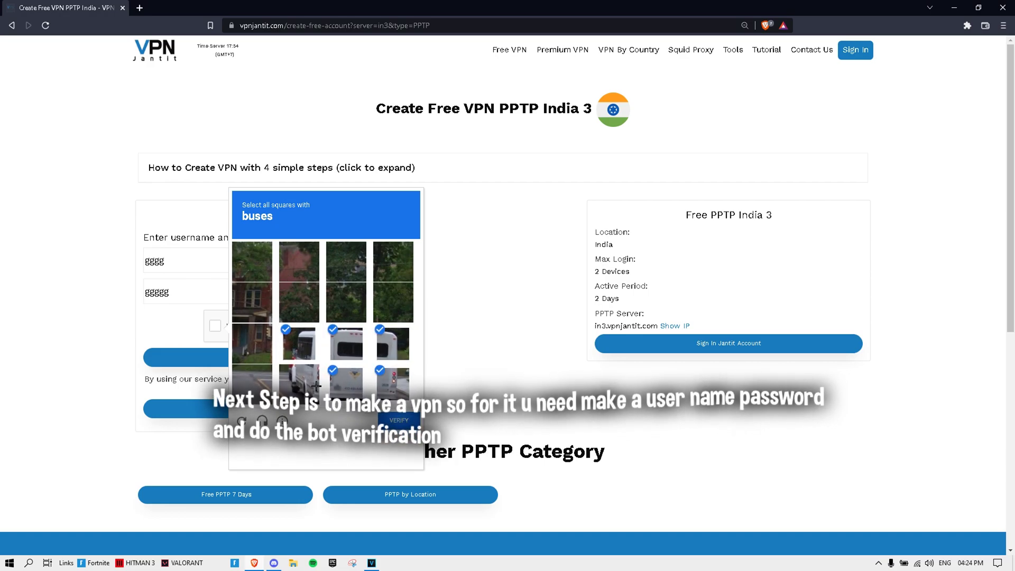
{"action": "left_click", "coordinate": [398, 431]}
{"action": "left_click", "coordinate": [246, 366]}
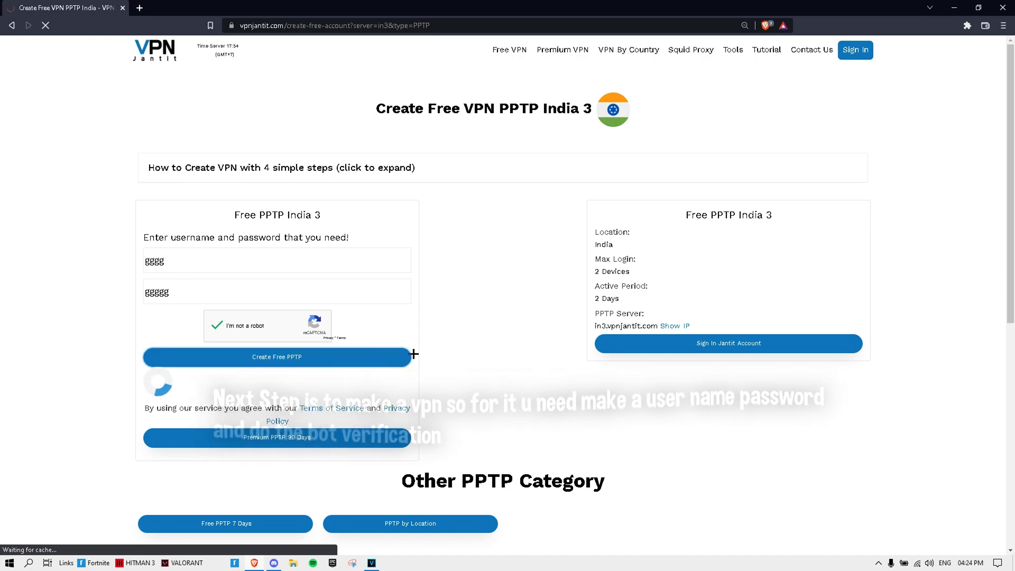
{"action": "left_click_drag", "start_coordinate": [630, 285], "coordinate": [599, 299]}
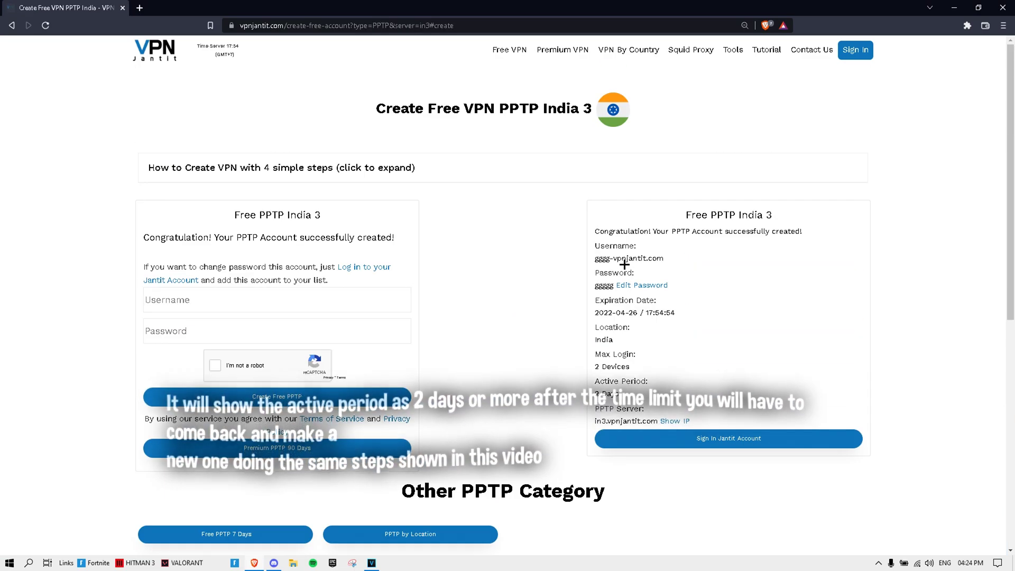
Step: Open VPN settings via the 'vpn' search and remove the old Airtel connection
{"action": "left_click", "coordinate": [31, 565]}
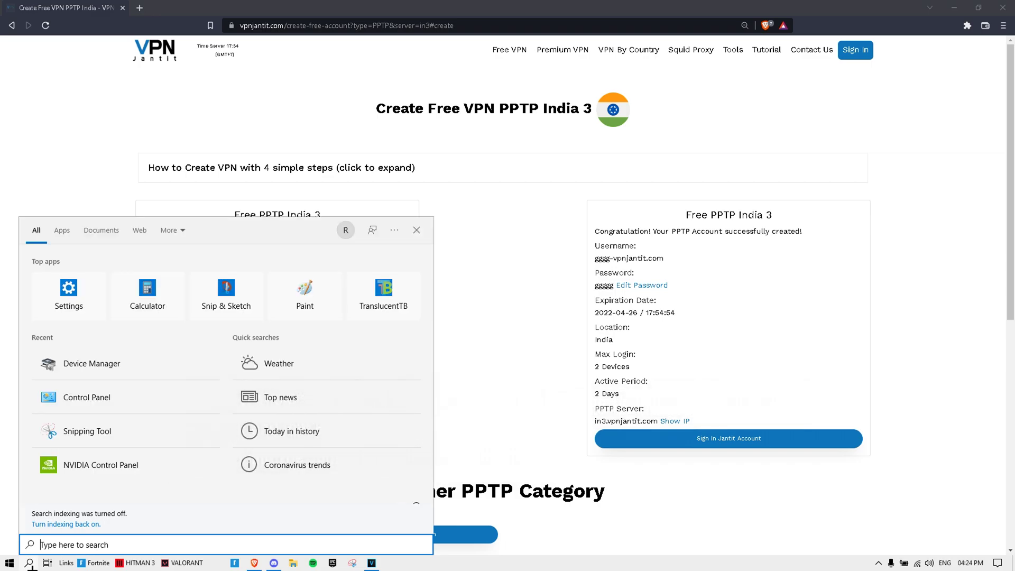
{"action": "type", "text": "vpn"}
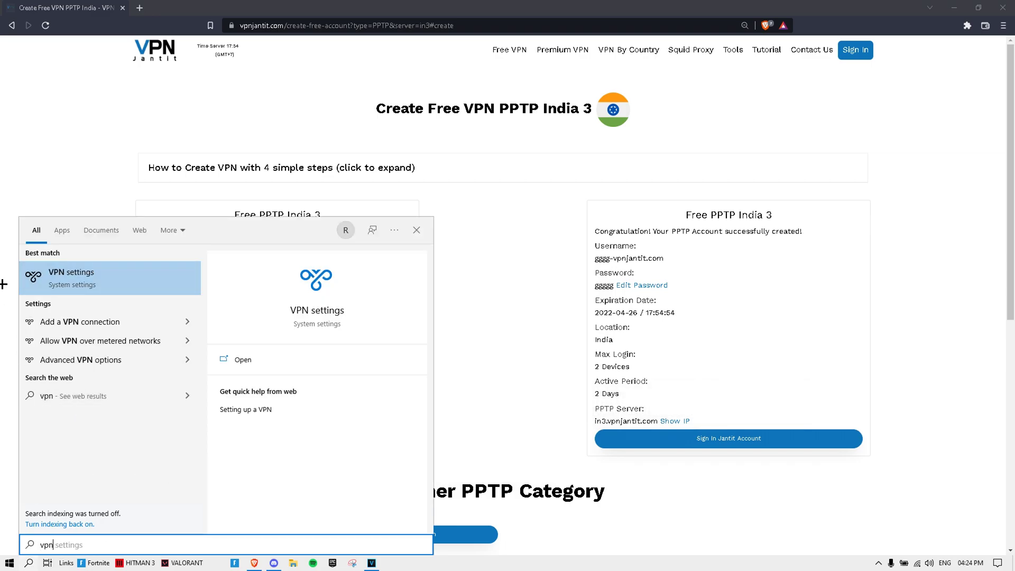
{"action": "left_click", "coordinate": [93, 272]}
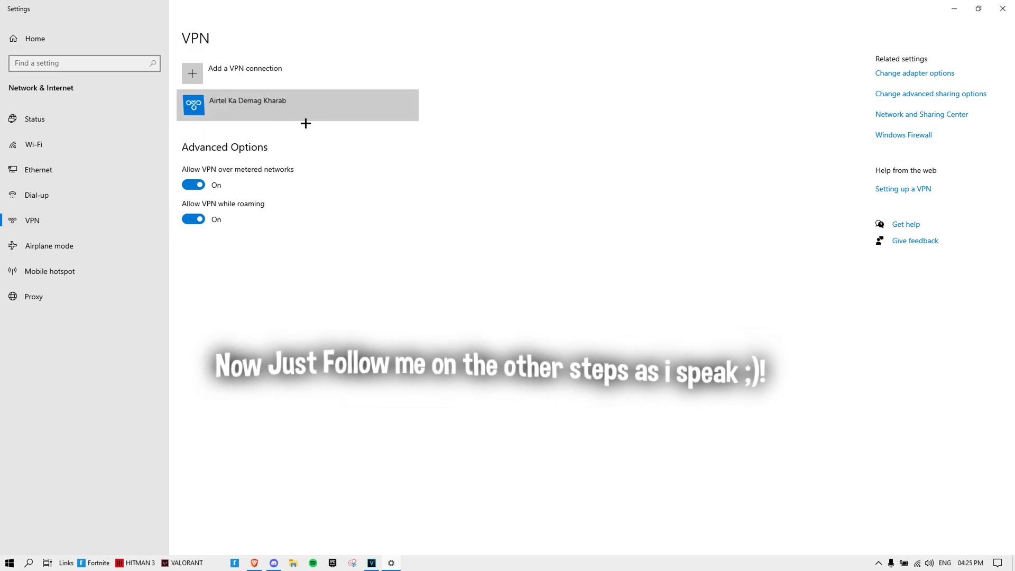
{"action": "left_click", "coordinate": [306, 118]}
{"action": "left_click", "coordinate": [378, 137]}
{"action": "left_click", "coordinate": [457, 114]}
Step: Begin a new VPN connection with provider Windows (built-in)
{"action": "left_click", "coordinate": [317, 74]}
{"action": "left_click", "coordinate": [404, 147]}
{"action": "left_click", "coordinate": [403, 147]}
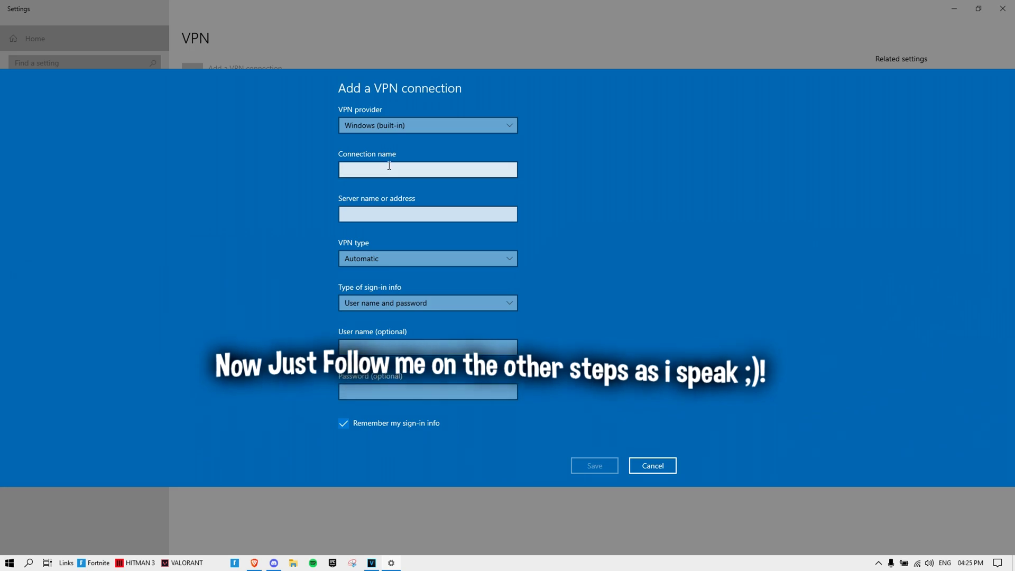
{"action": "left_click", "coordinate": [389, 166]}
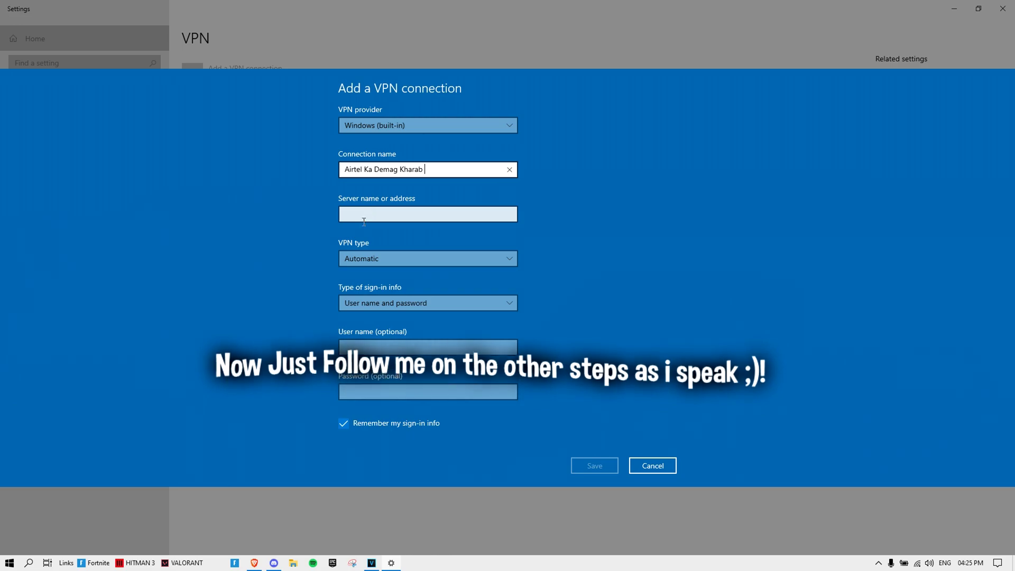
Step: Fill in server address in3.vpnjantit.com and the account username from the site
{"action": "left_click", "coordinate": [366, 217]}
{"action": "key", "text": "alt+Tab"}
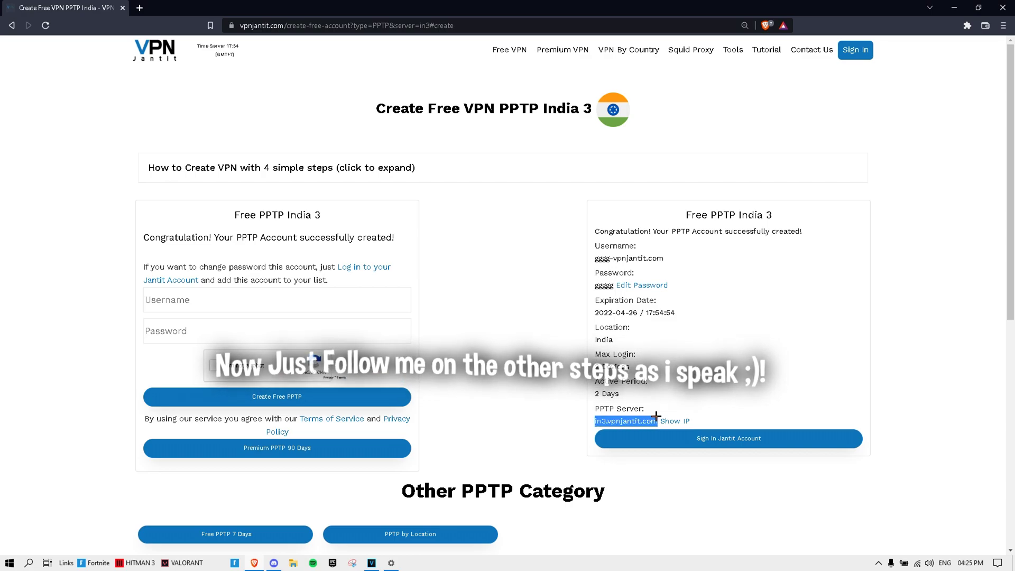
{"action": "key", "text": "alt+Tab"}
{"action": "type", "text": "in3.vpnjantit.com"}
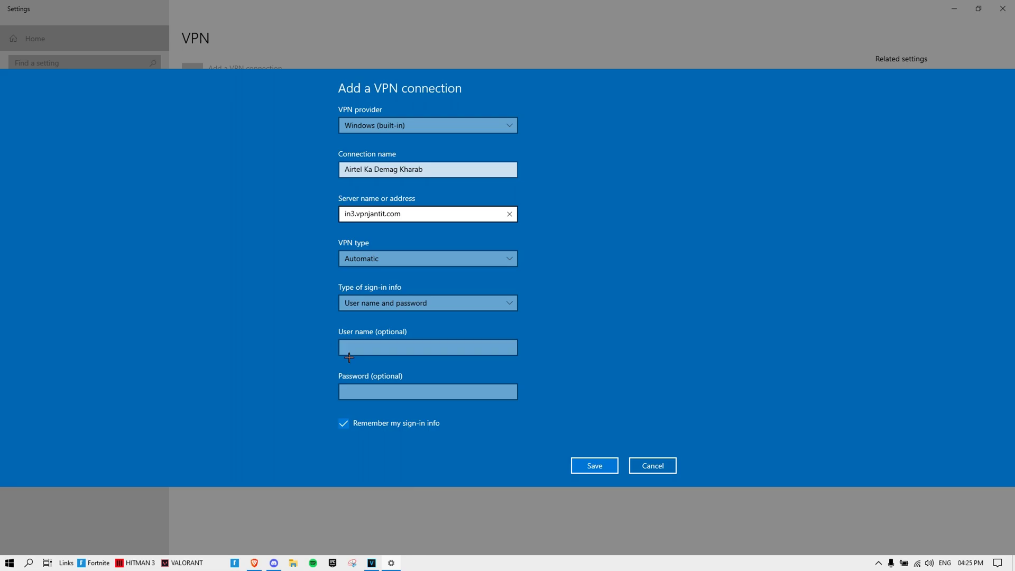
{"action": "key", "text": "alt+Tab"}
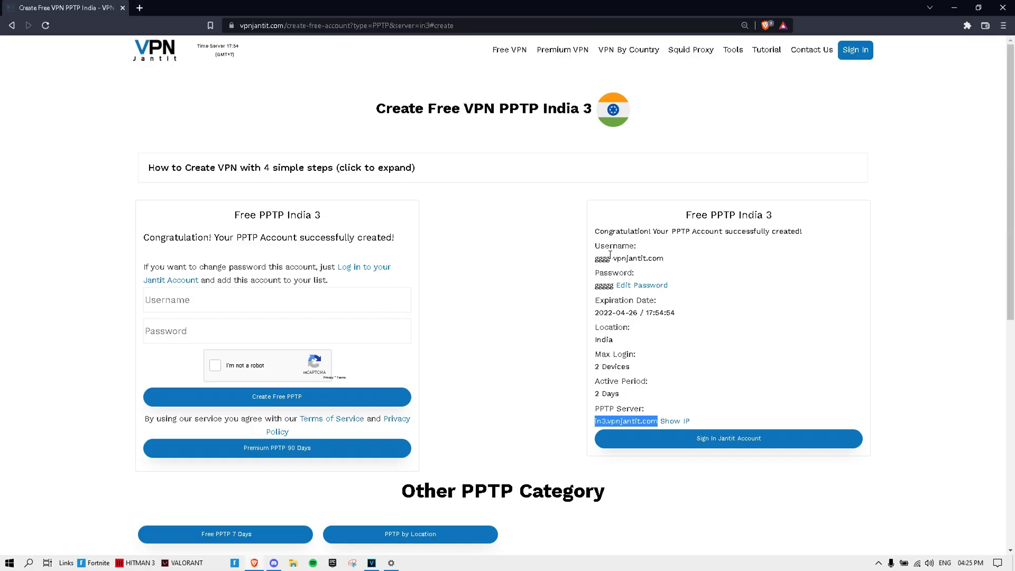
{"action": "left_click_drag", "start_coordinate": [670, 257], "coordinate": [585, 261]}
{"action": "key", "text": "ctrl+c"}
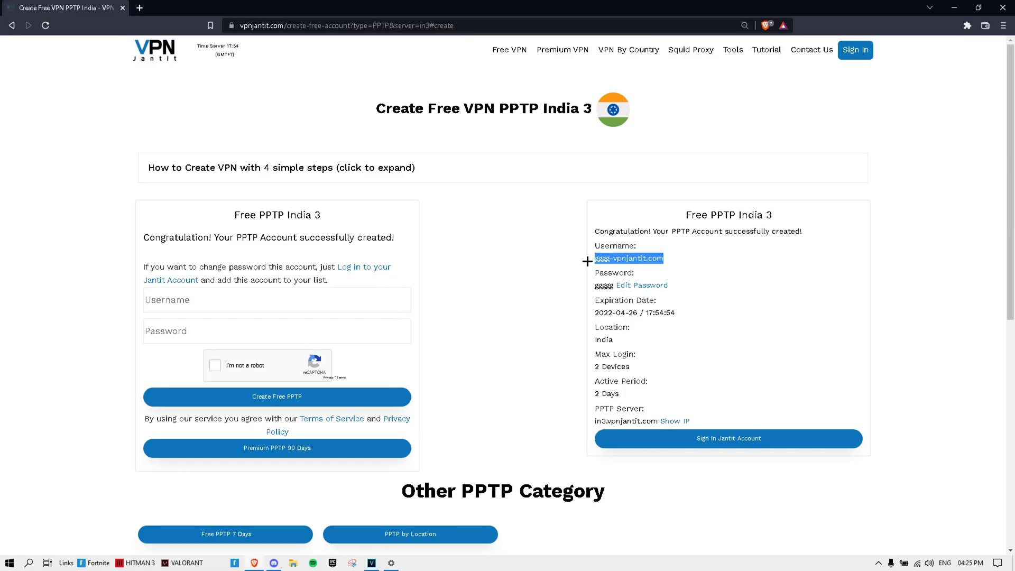
{"action": "key", "text": "alt+Tab"}
{"action": "key", "text": "ctrl+v"}
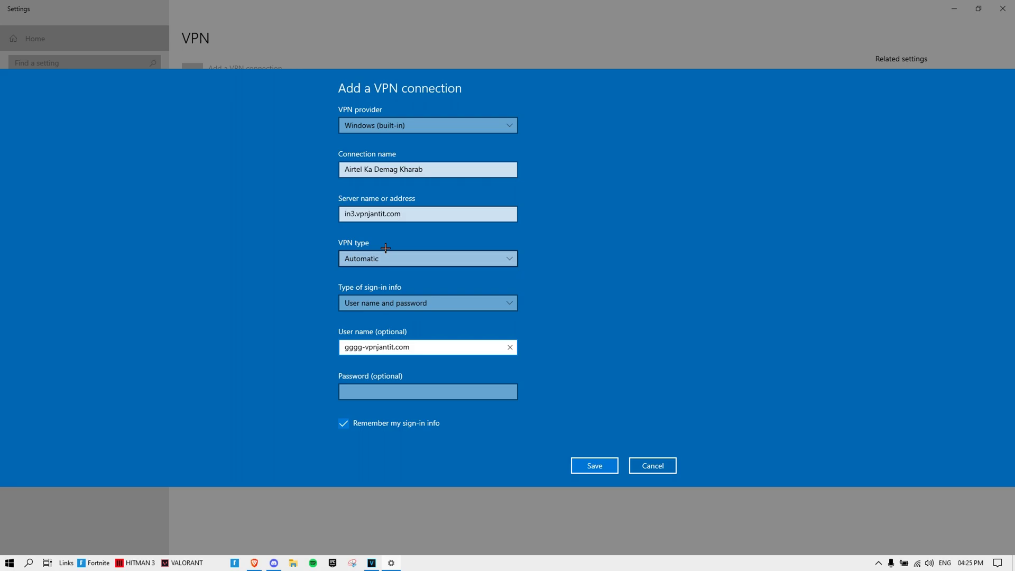
Step: Copy the generated account password into the form and save the connection
{"action": "key", "text": "alt+Tab"}
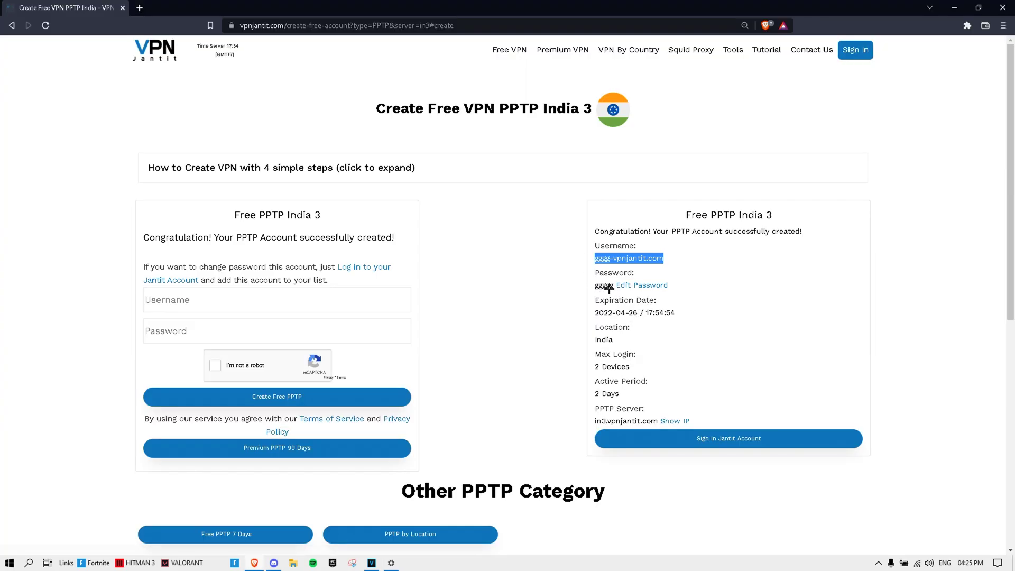
{"action": "left_click_drag", "start_coordinate": [591, 289], "coordinate": [612, 288]}
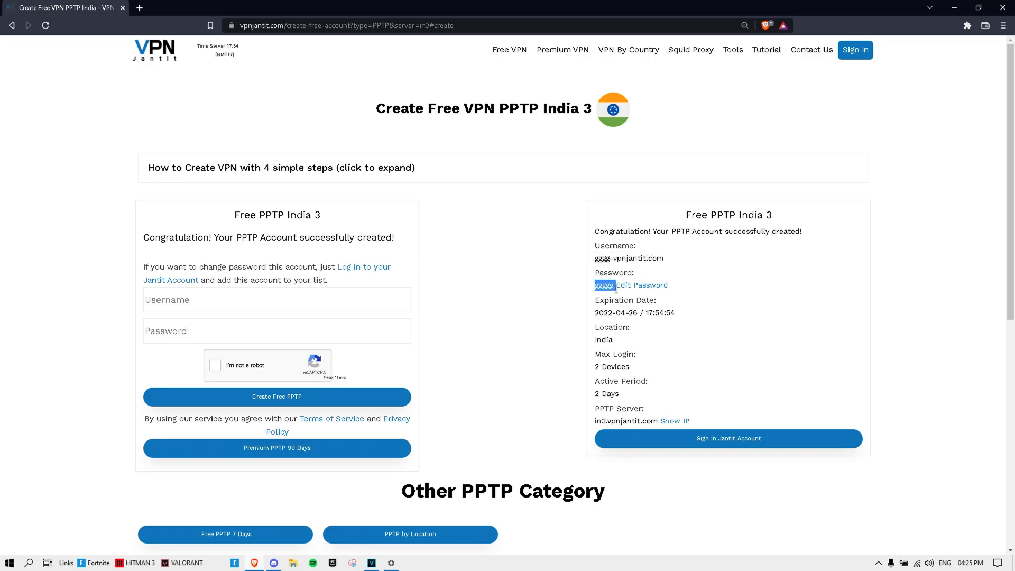
{"action": "left_click", "coordinate": [612, 285]}
{"action": "left_click_drag", "start_coordinate": [612, 284], "coordinate": [590, 289]}
{"action": "key", "text": "alt+Tab"}
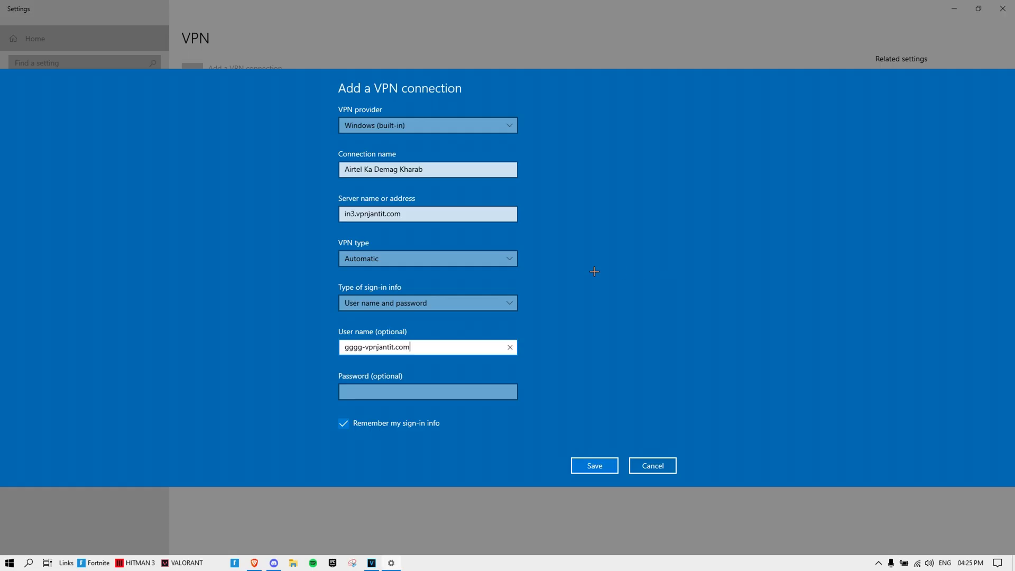
{"action": "left_click", "coordinate": [426, 397]}
{"action": "key", "text": "ctrl+v"}
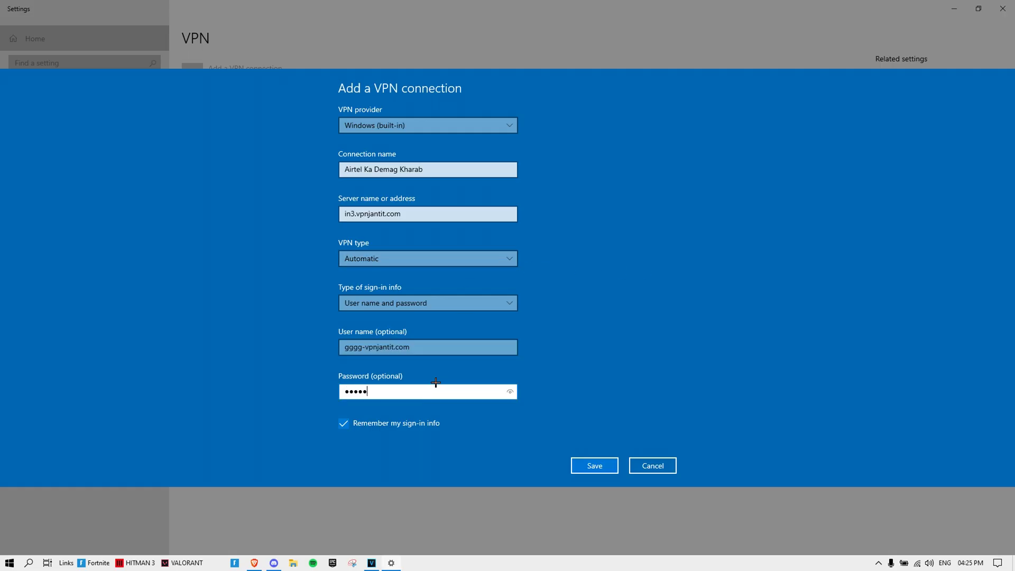
{"action": "left_click", "coordinate": [584, 459]}
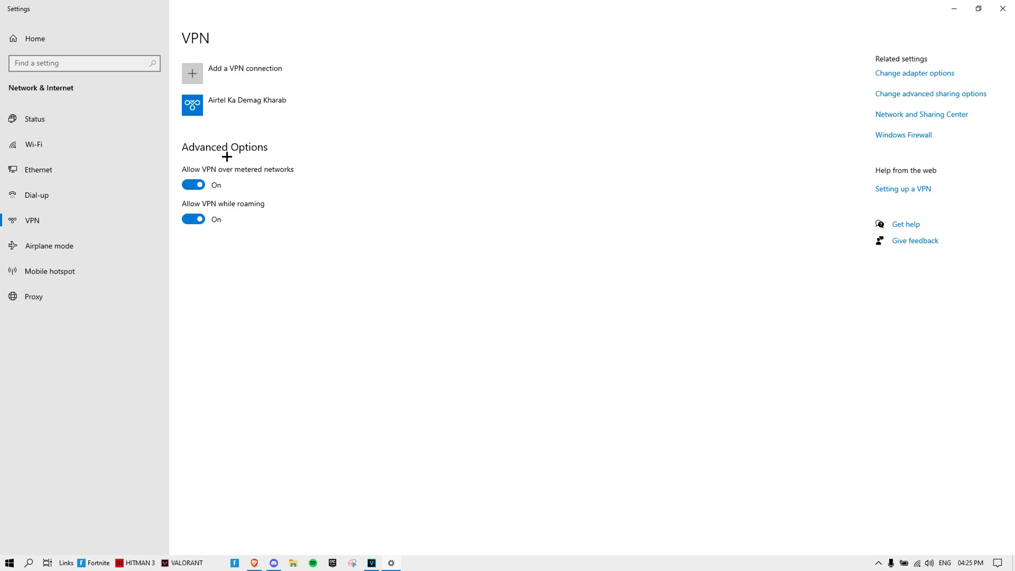
Step: Connect to the Airtel Ka Demag Kharab VPN from its entry
{"action": "left_click", "coordinate": [258, 104]}
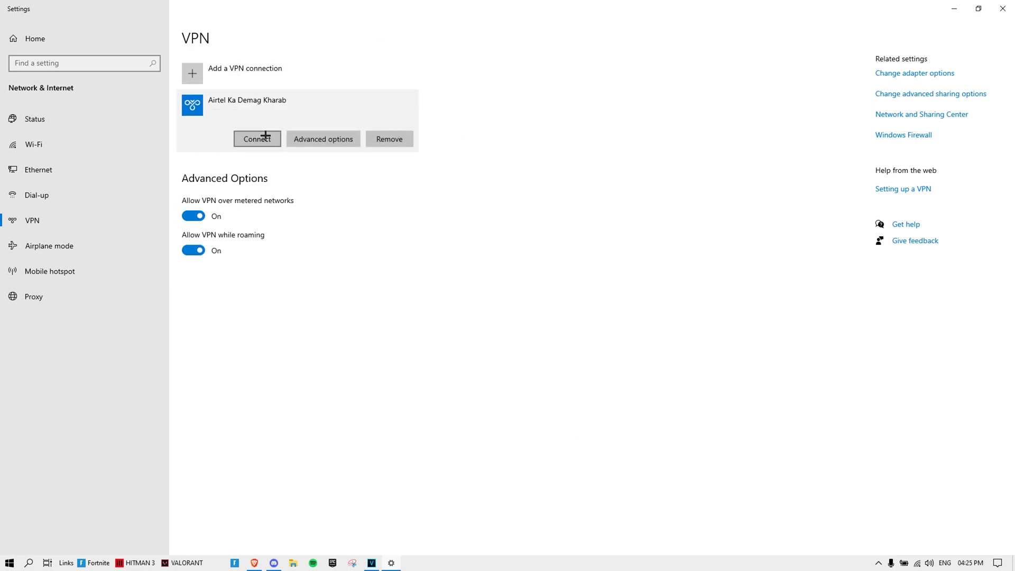
{"action": "left_click", "coordinate": [266, 137]}
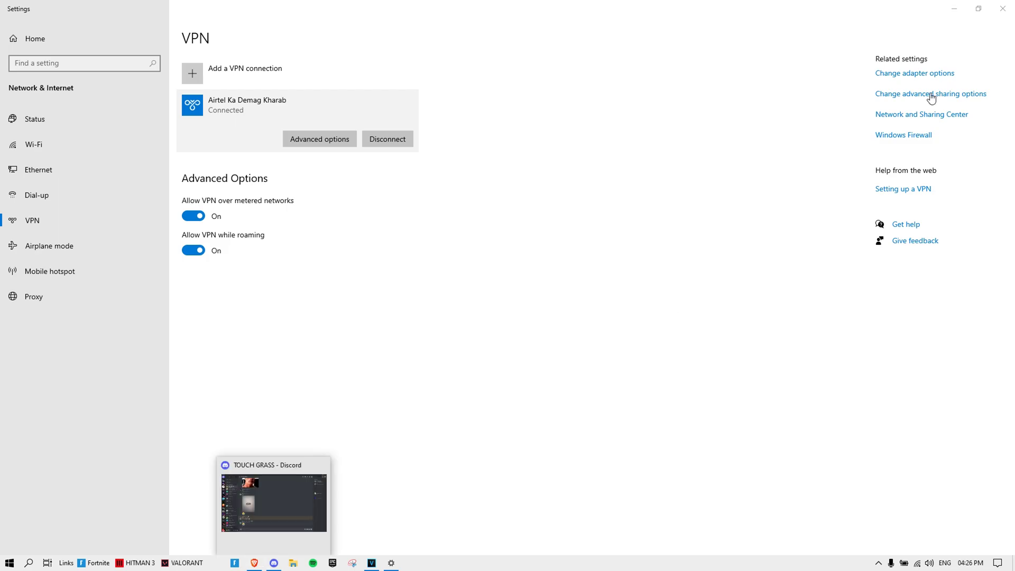
Step: Close Settings and Brave, discard the unsaved VEGAS project, and launch Fortnite
{"action": "left_click", "coordinate": [1010, 3]}
{"action": "left_click", "coordinate": [1010, 3]}
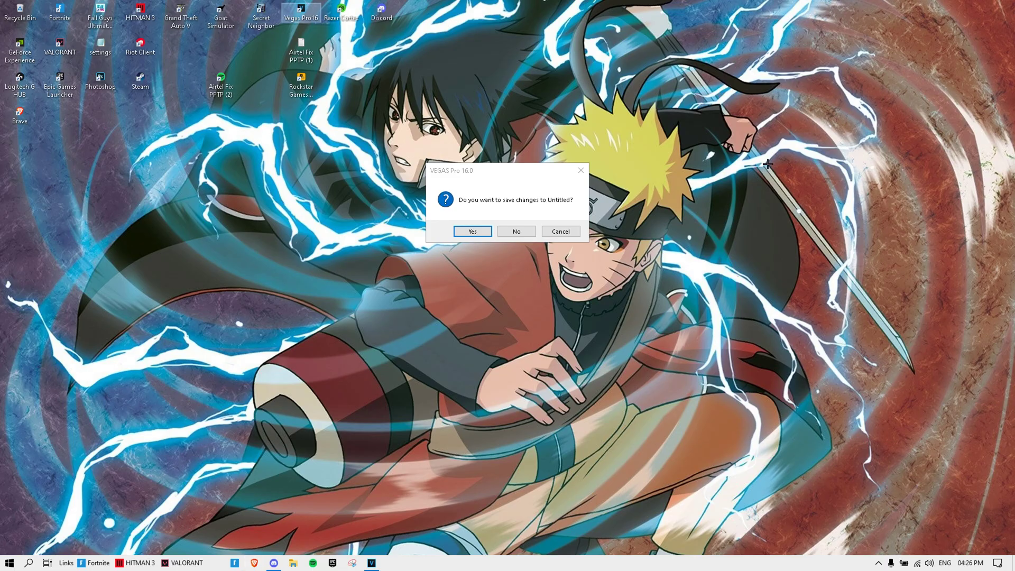
{"action": "left_click", "coordinate": [516, 231]}
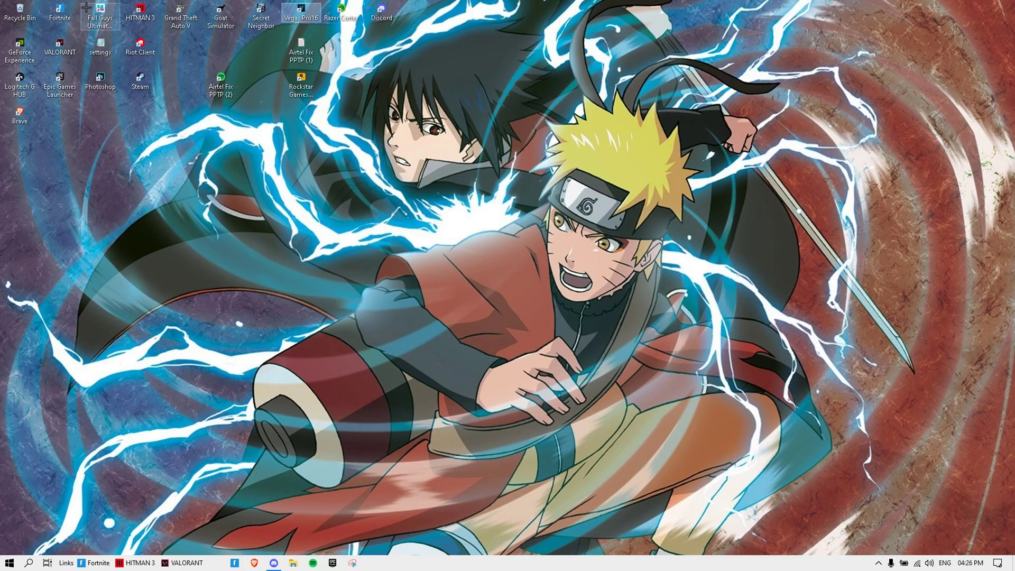
{"action": "double_click", "coordinate": [60, 12]}
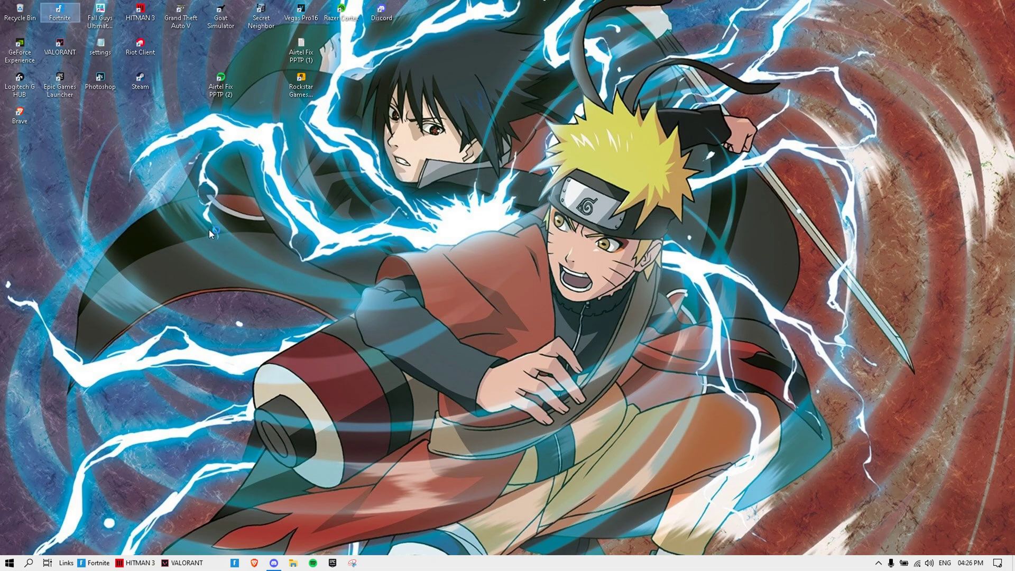
Step: Change the microphone setting in the GeForce Experience overlay
{"action": "key", "text": "alt+z"}
{"action": "left_click", "coordinate": [739, 186]}
{"action": "left_click", "coordinate": [732, 268]}
{"action": "key", "text": "alt+z"}
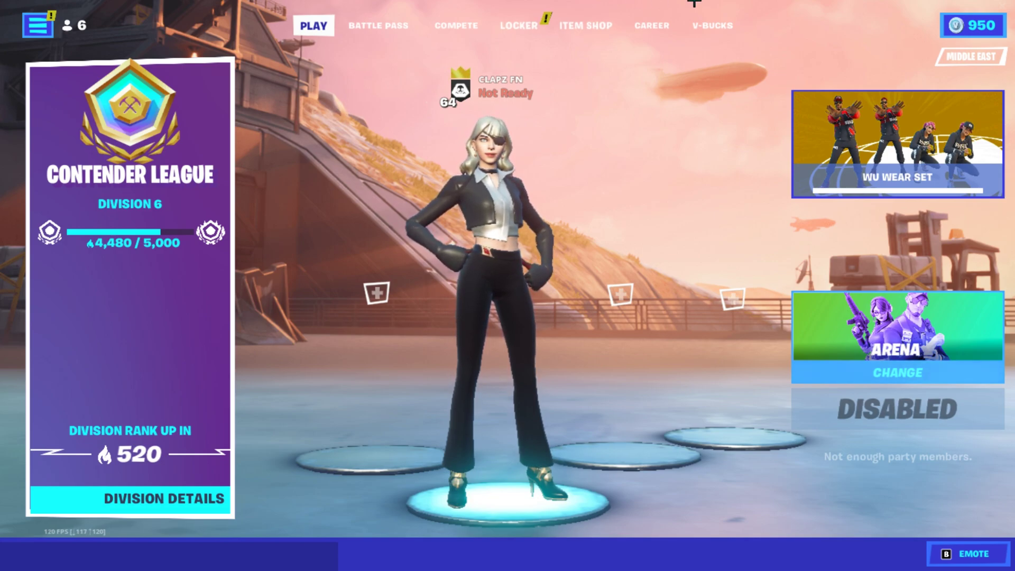
Step: Set Fortnite's video Window Mode to Windowed Fullscreen, lower 3D Resolution, and apply
{"action": "key", "text": "Escape"}
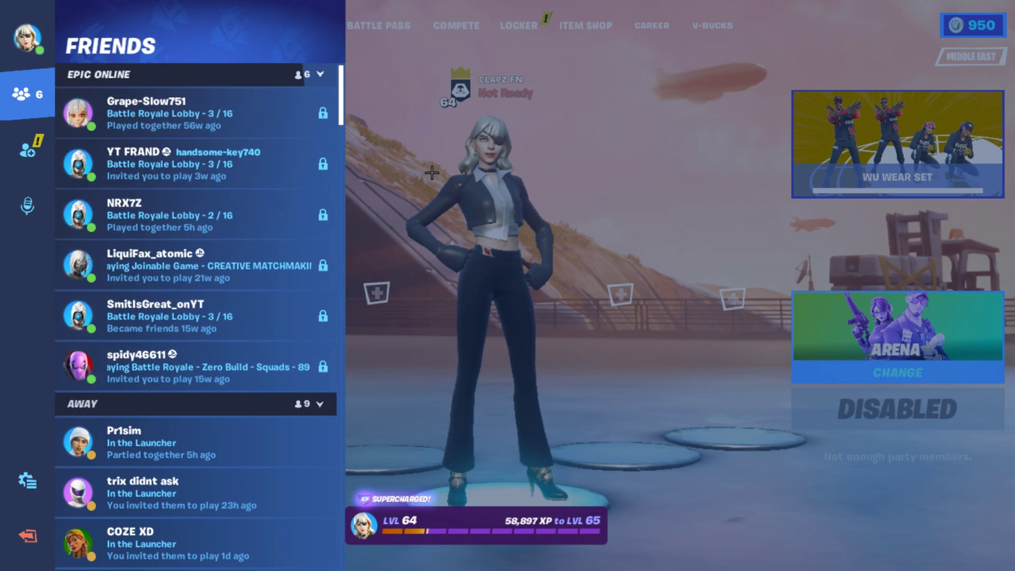
{"action": "left_click", "coordinate": [27, 480]}
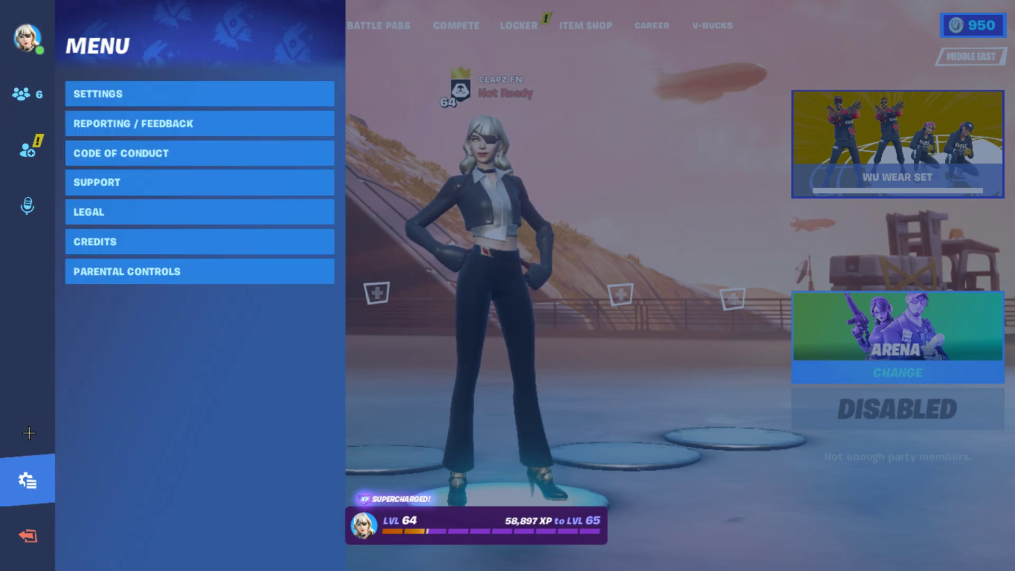
{"action": "left_click", "coordinate": [130, 85]}
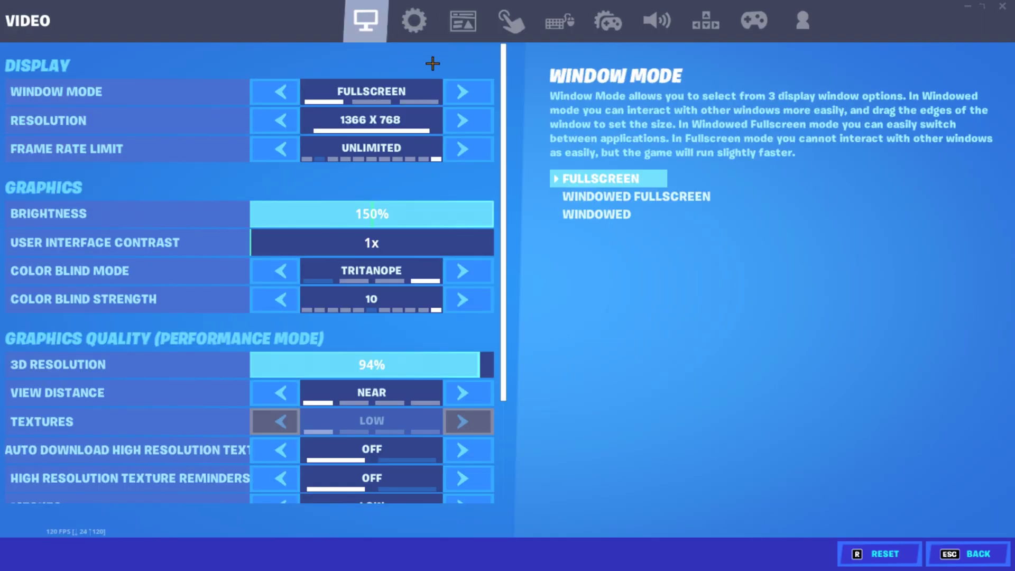
{"action": "left_click", "coordinate": [427, 25]}
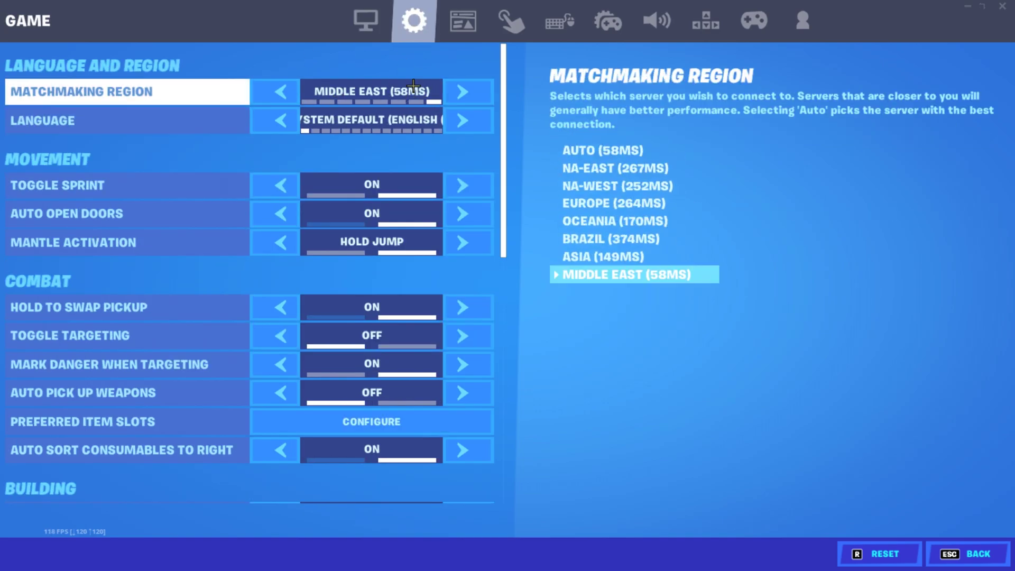
{"action": "left_click", "coordinate": [365, 21]}
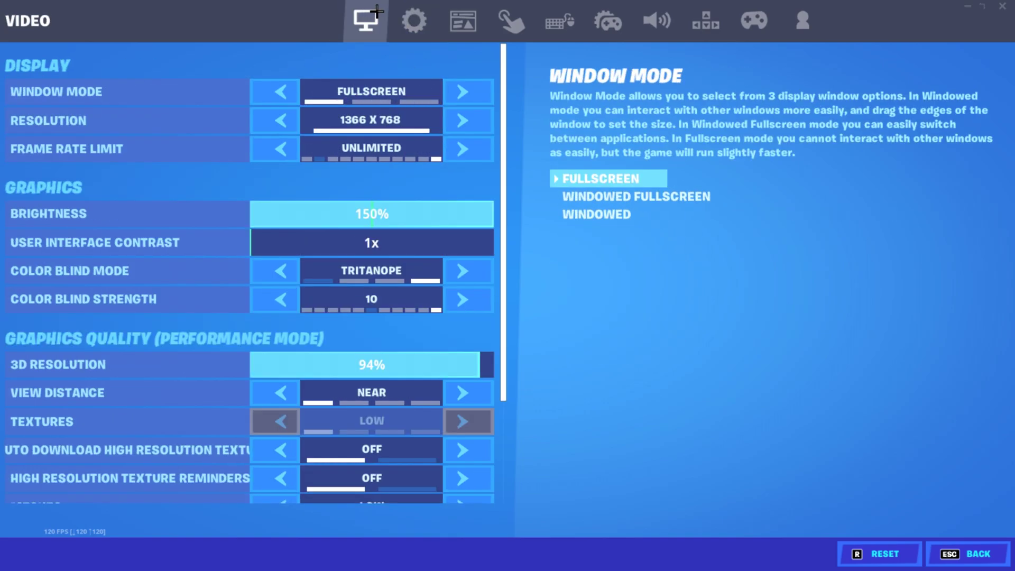
{"action": "left_click", "coordinate": [477, 93]}
{"action": "left_click", "coordinate": [458, 358]}
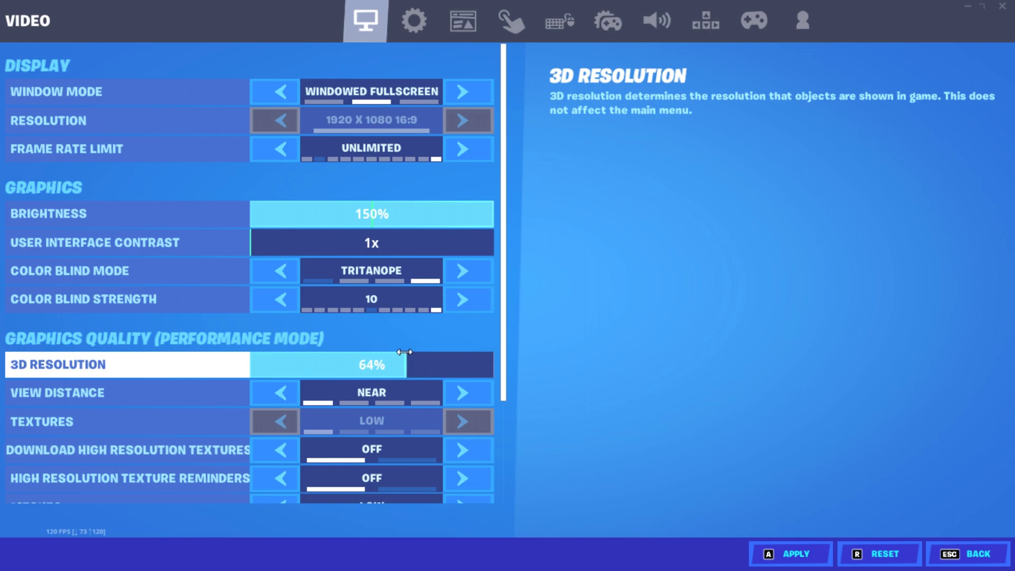
{"action": "key", "text": "a"}
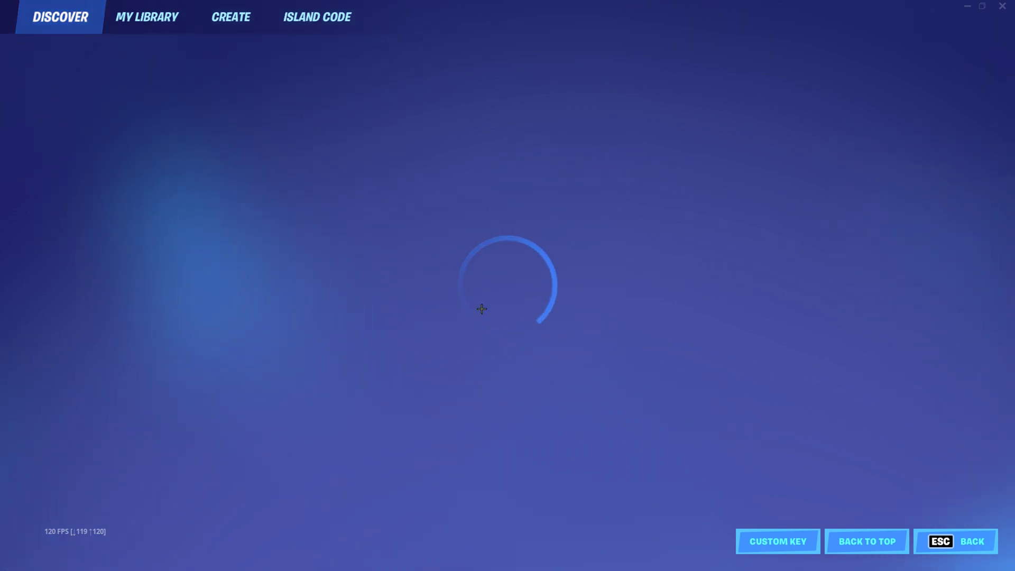
Step: Select the 1V1 MAP NO DELAY! island and start matchmaking
{"action": "scroll", "coordinate": [463, 423], "scroll_direction": "down", "scroll_amount": 1}
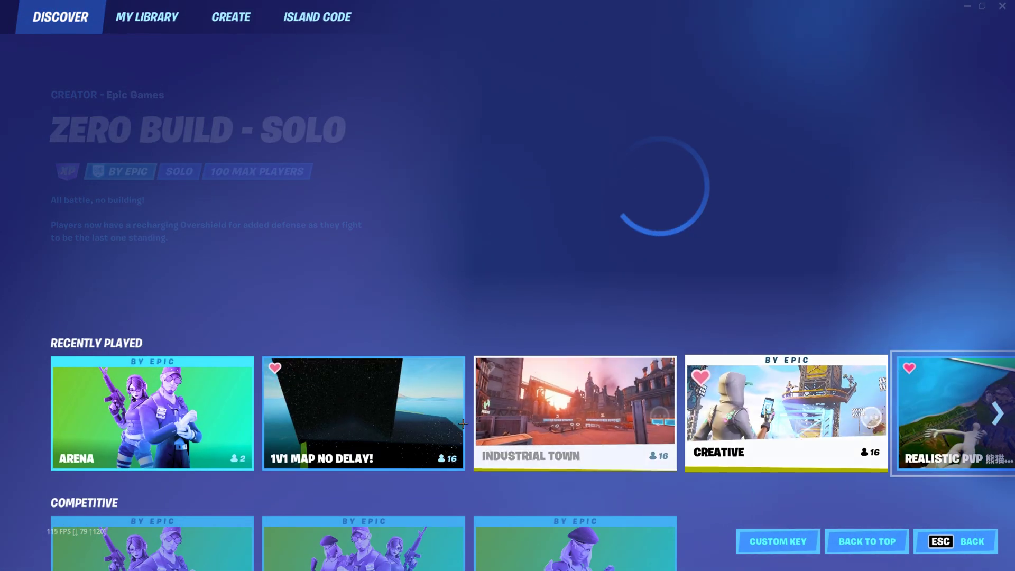
{"action": "left_click", "coordinate": [463, 423]}
{"action": "left_click", "coordinate": [851, 383]}
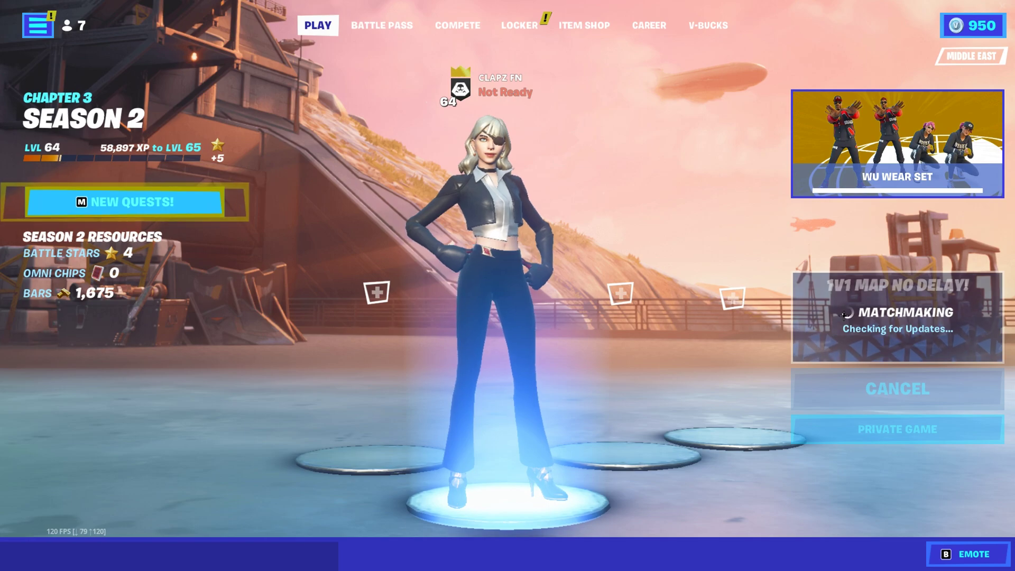
Step: Browse the tournament events and Item Shop while waiting, returning to the lobby
{"action": "left_click", "coordinate": [465, 26]}
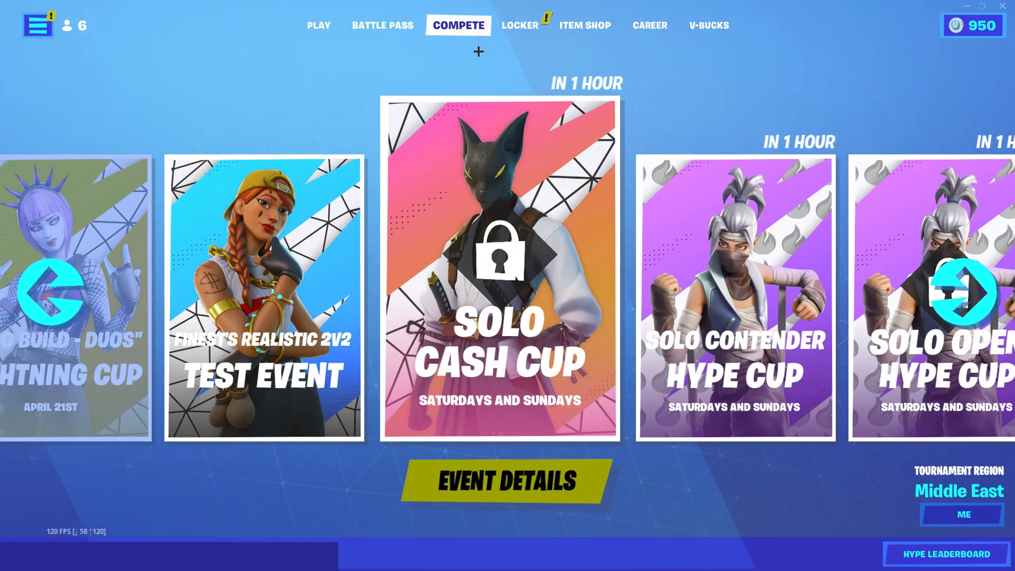
{"action": "left_click", "coordinate": [319, 26]}
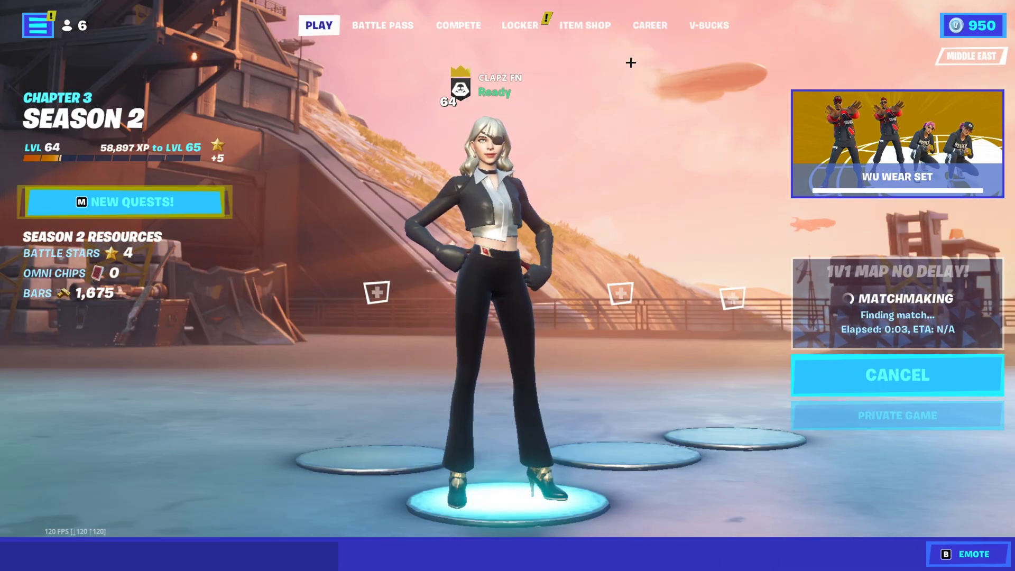
{"action": "left_click", "coordinate": [608, 28]}
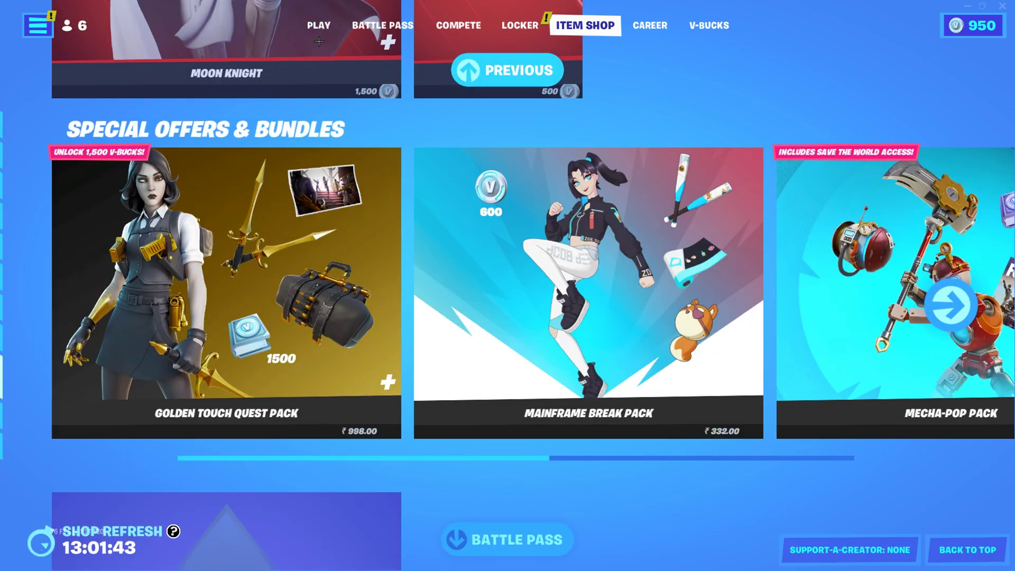
{"action": "left_click", "coordinate": [319, 27]}
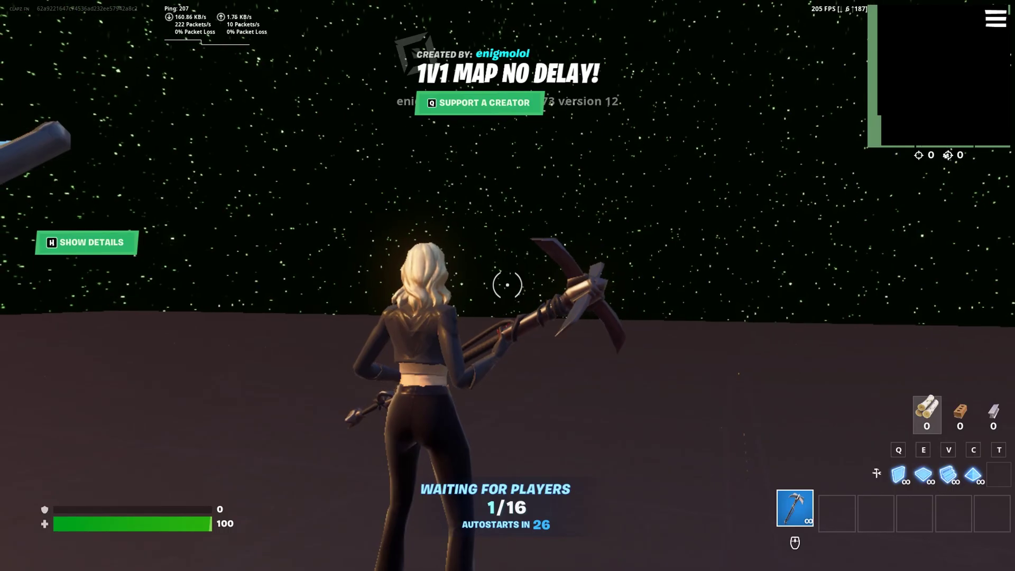
{"action": "left_click", "coordinate": [508, 285]}
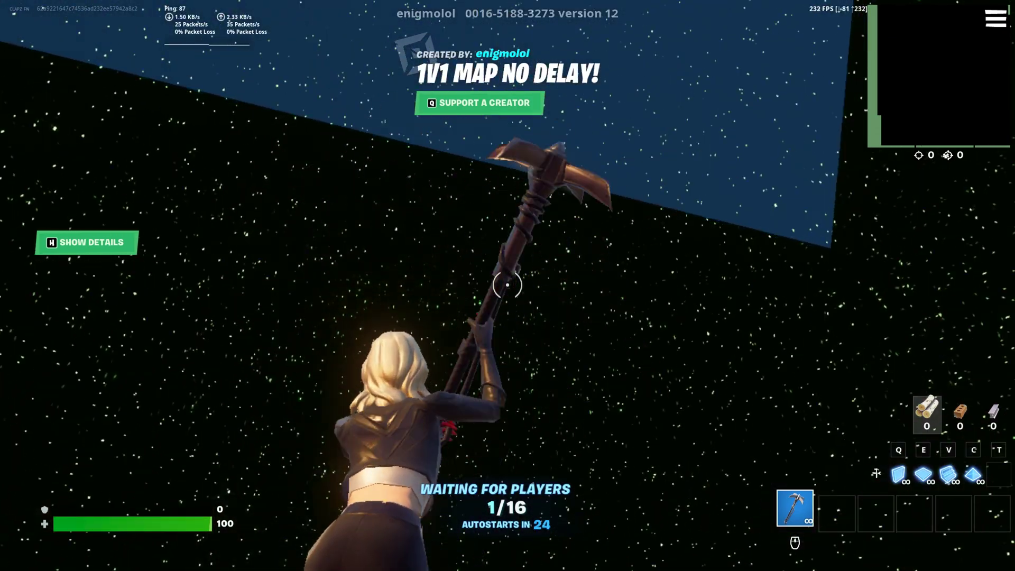
{"action": "left_click", "coordinate": [507, 286]}
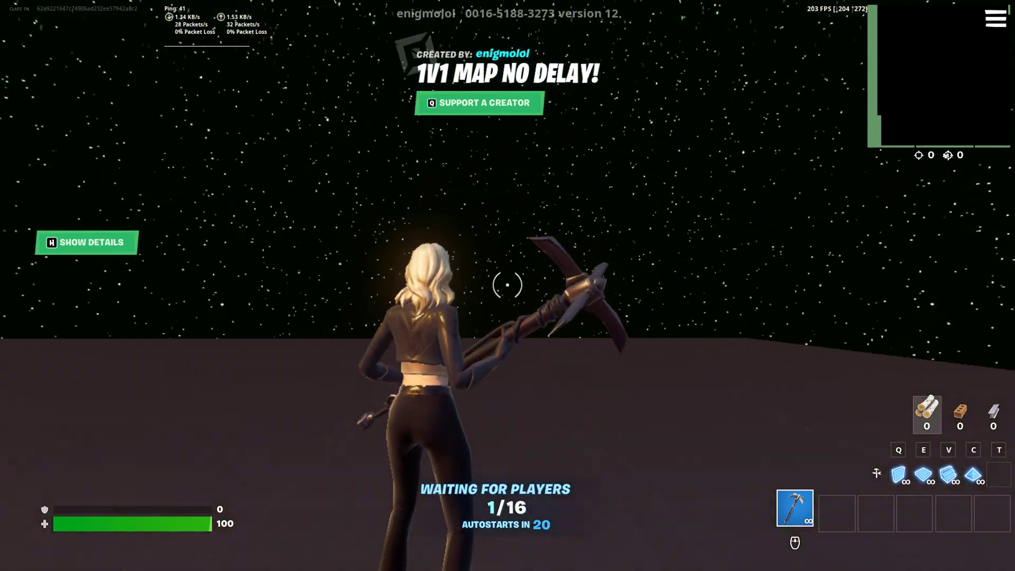
{"action": "left_click", "coordinate": [507, 285]}
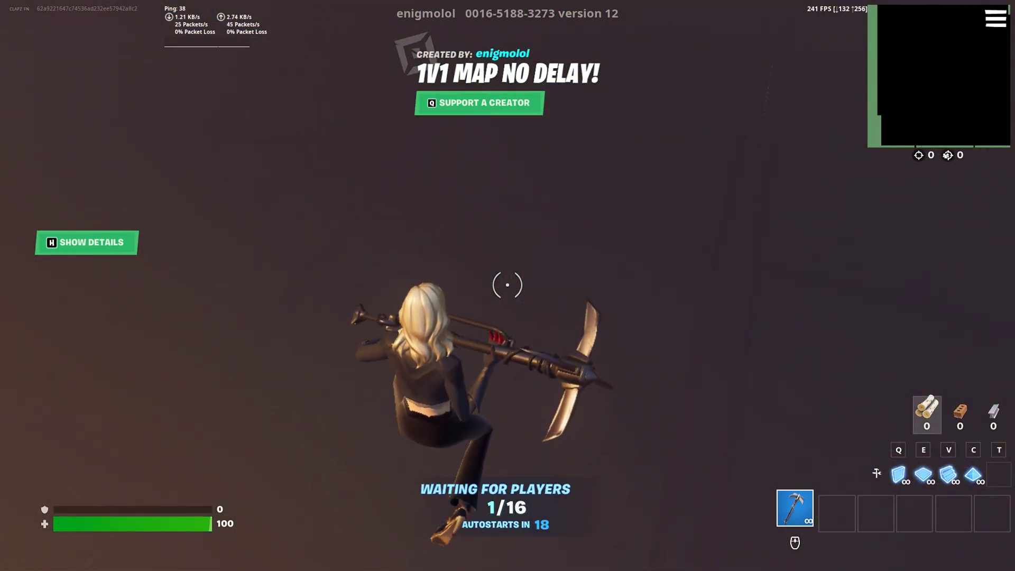